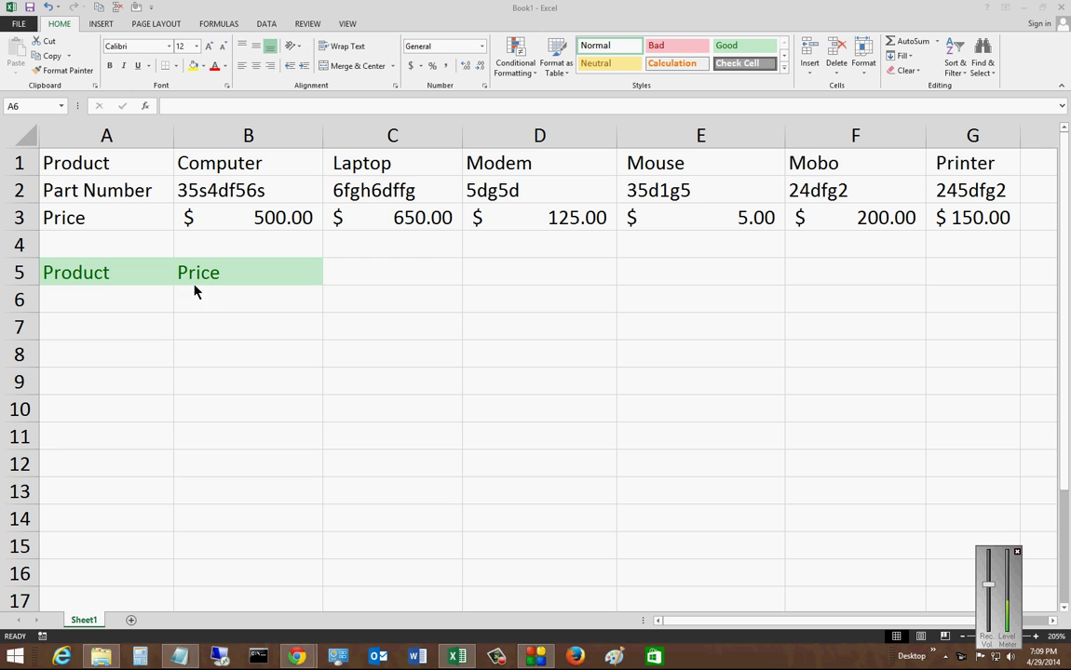
Point out the A6 input, B6 result, and the table's Product, Part Number and Price rows
left_click(92, 300)
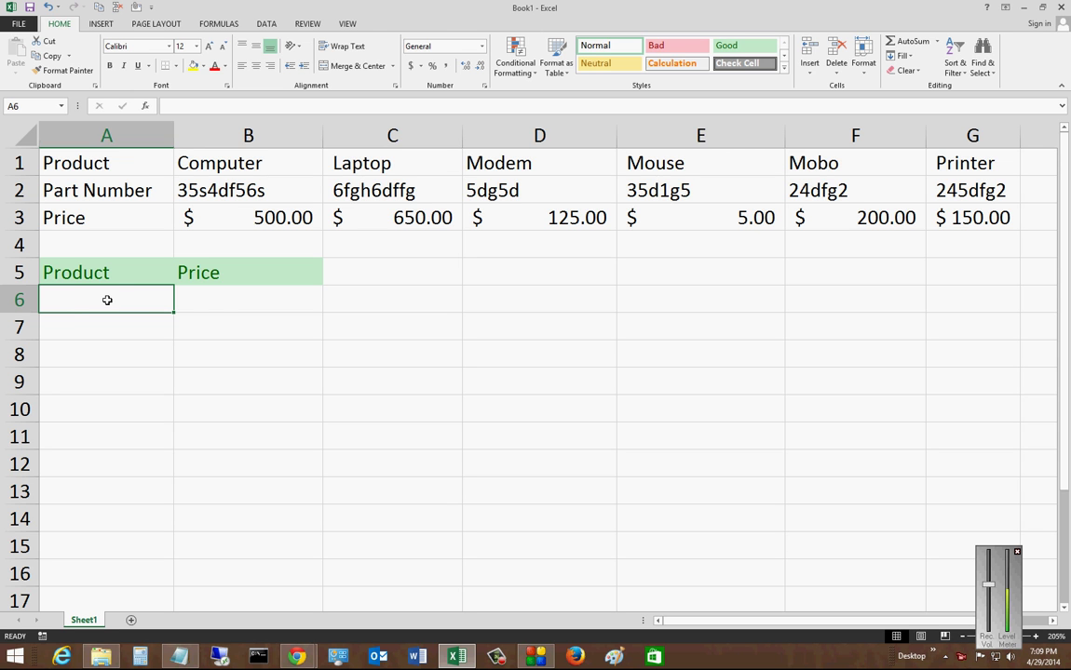
left_click(212, 303)
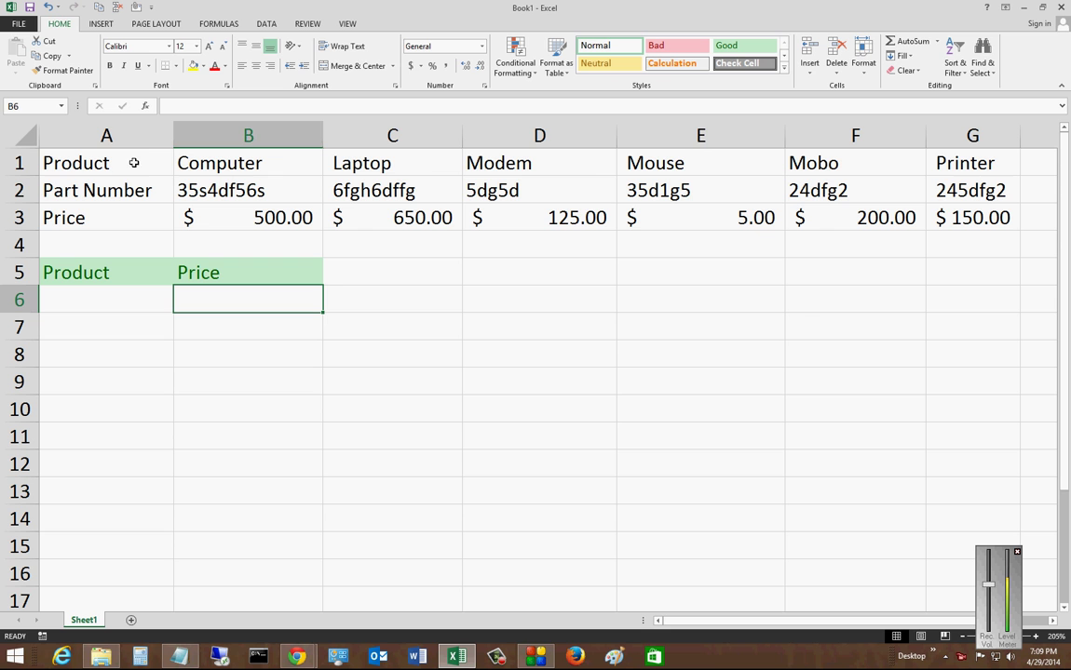
left_click(135, 160)
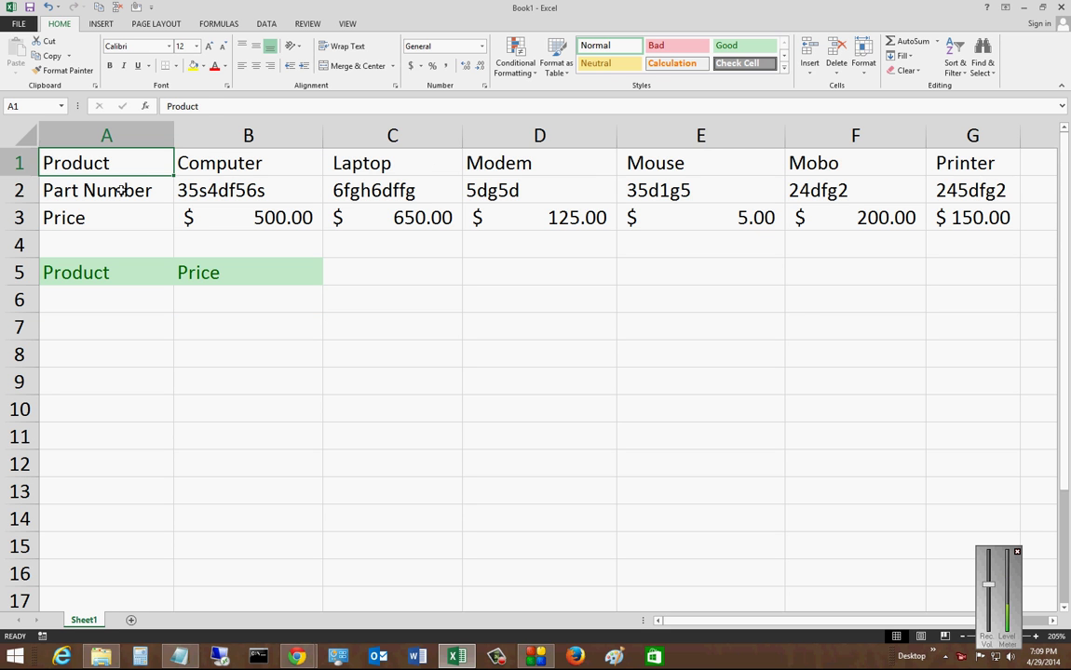
left_click(108, 189)
left_click(106, 222)
left_click_drag(196, 153, 710, 183)
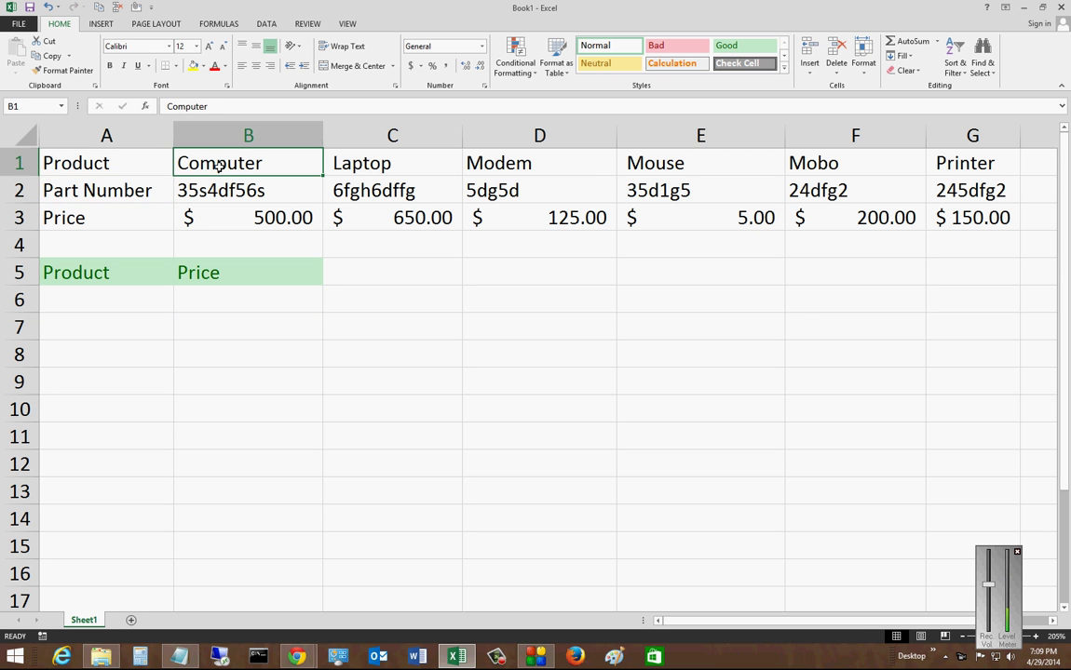
left_click(521, 191)
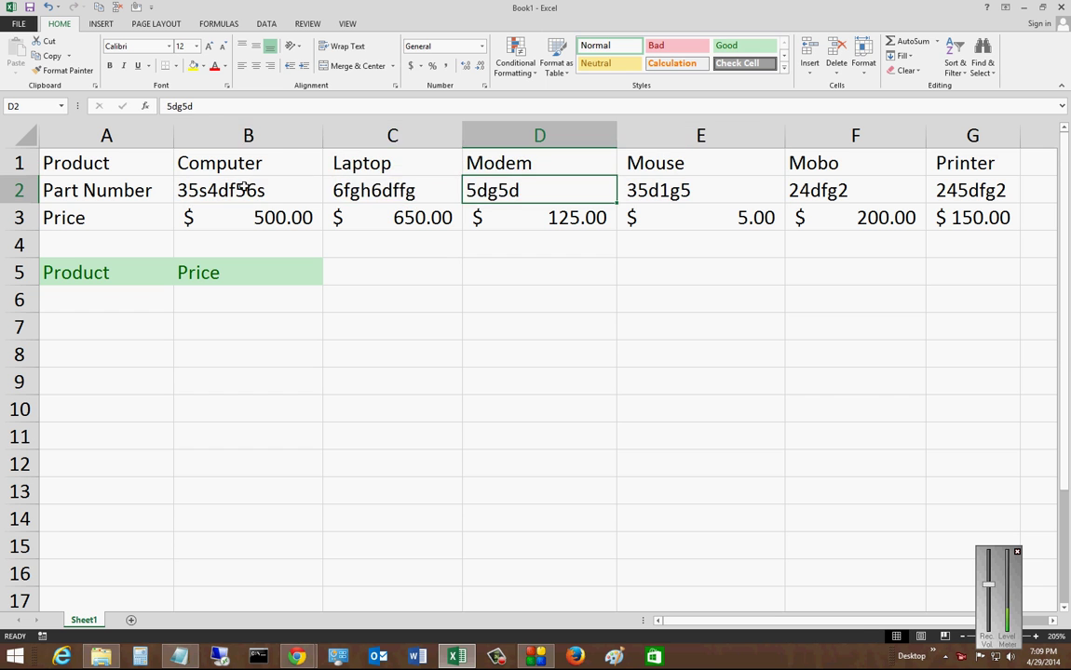
left_click_drag(252, 186, 559, 191)
left_click(249, 214)
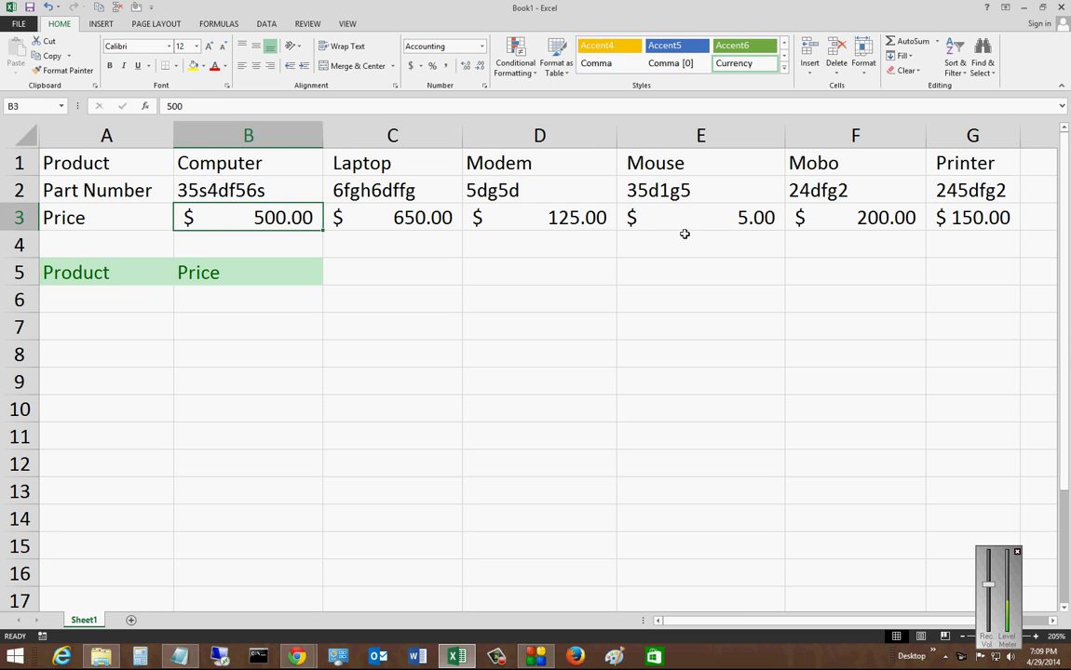
Start =HLOOKUP(A6, in B6 with A6 as the lookup value
left_click(205, 299)
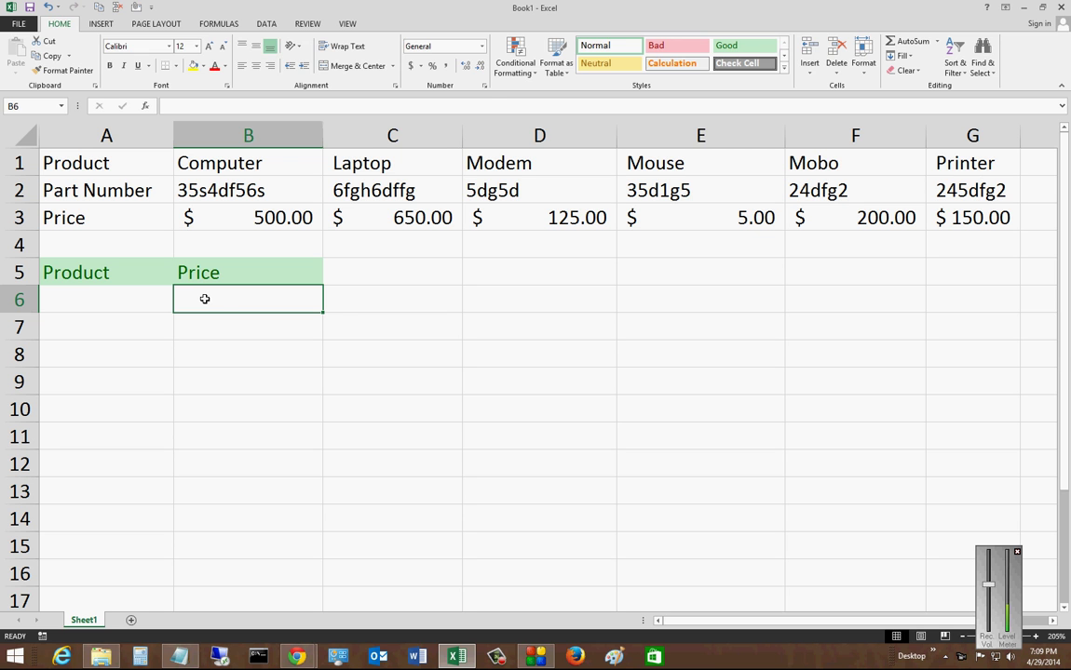
type("=")
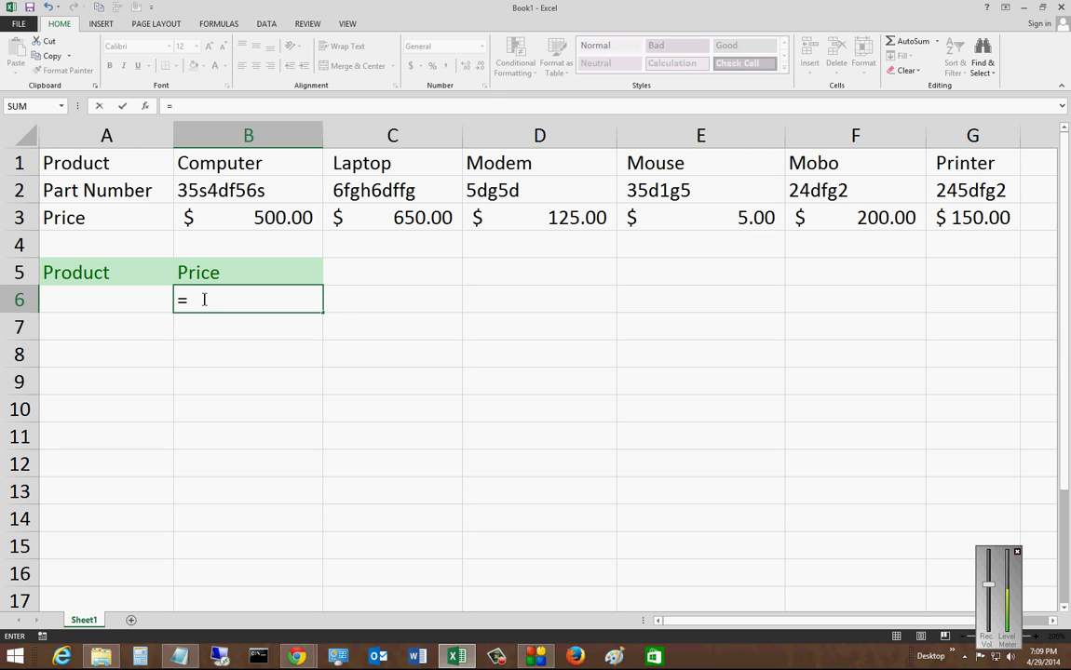
type("HL")
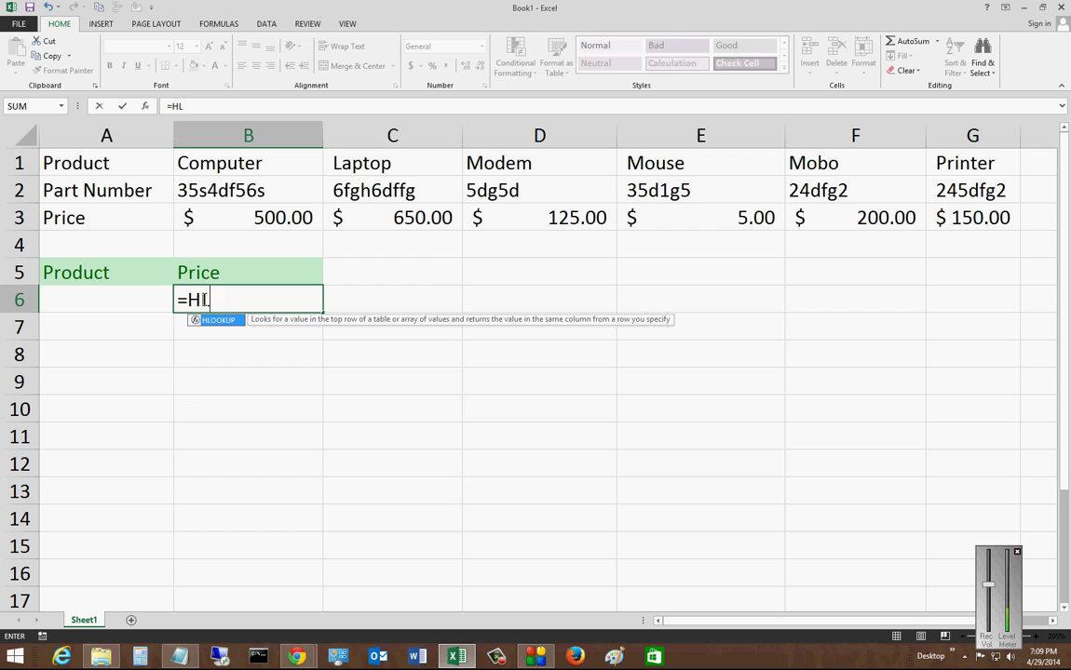
type("OOKUP")
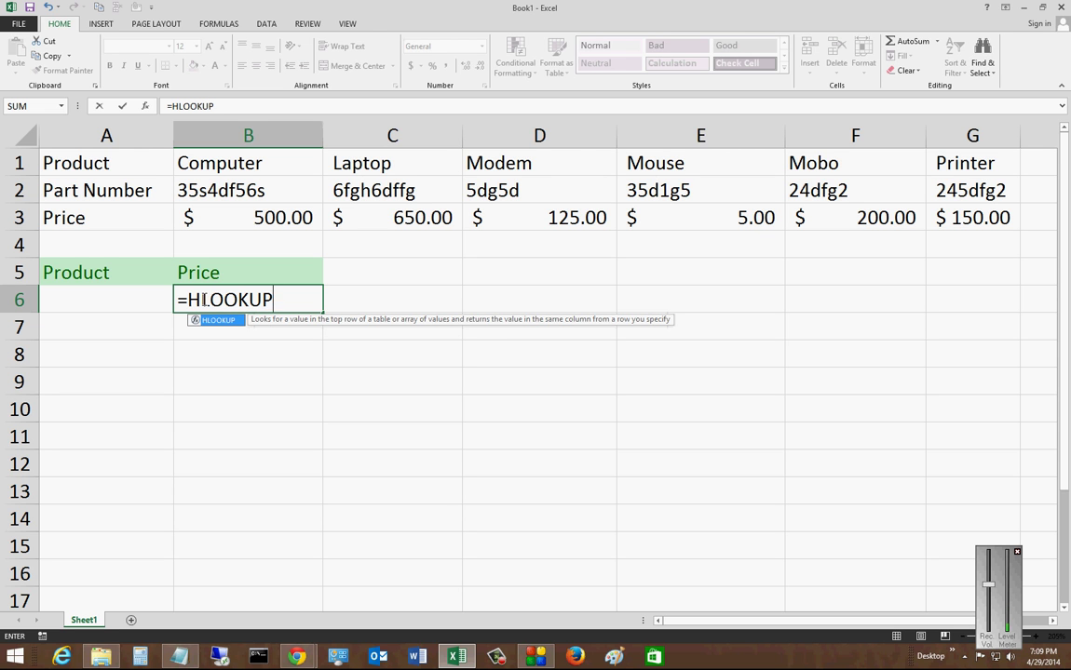
type("(")
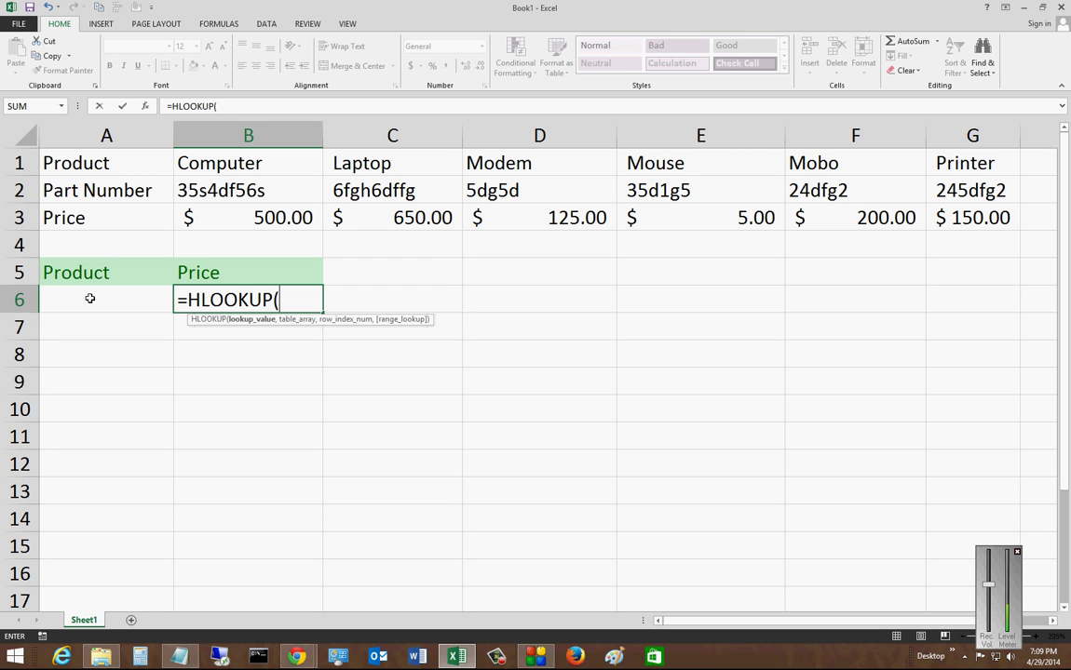
left_click(89, 299)
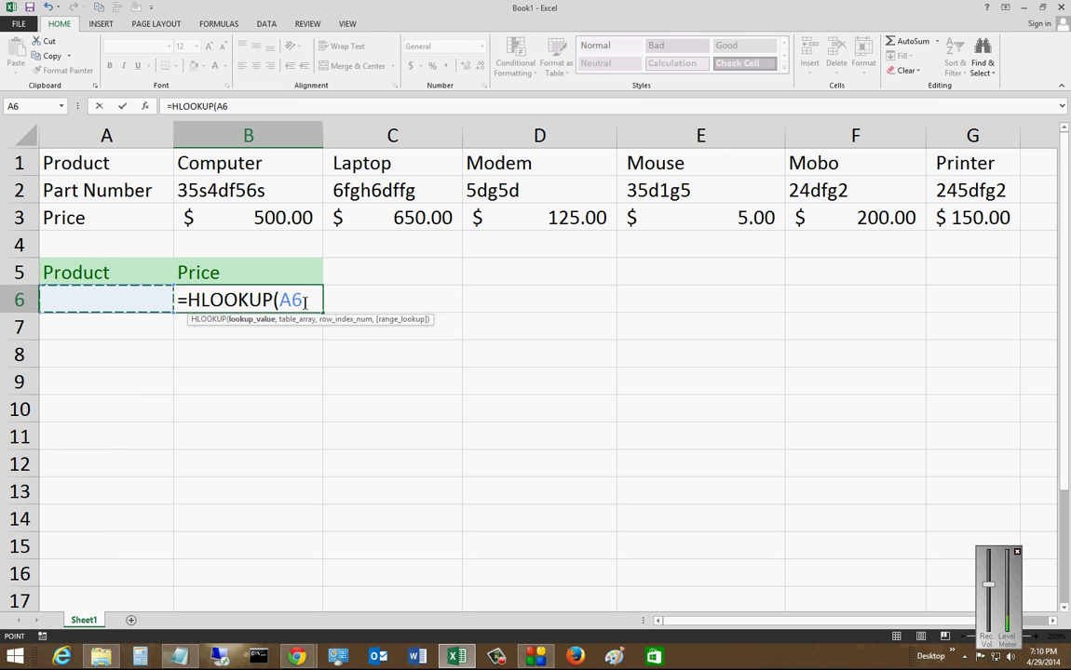
type(",")
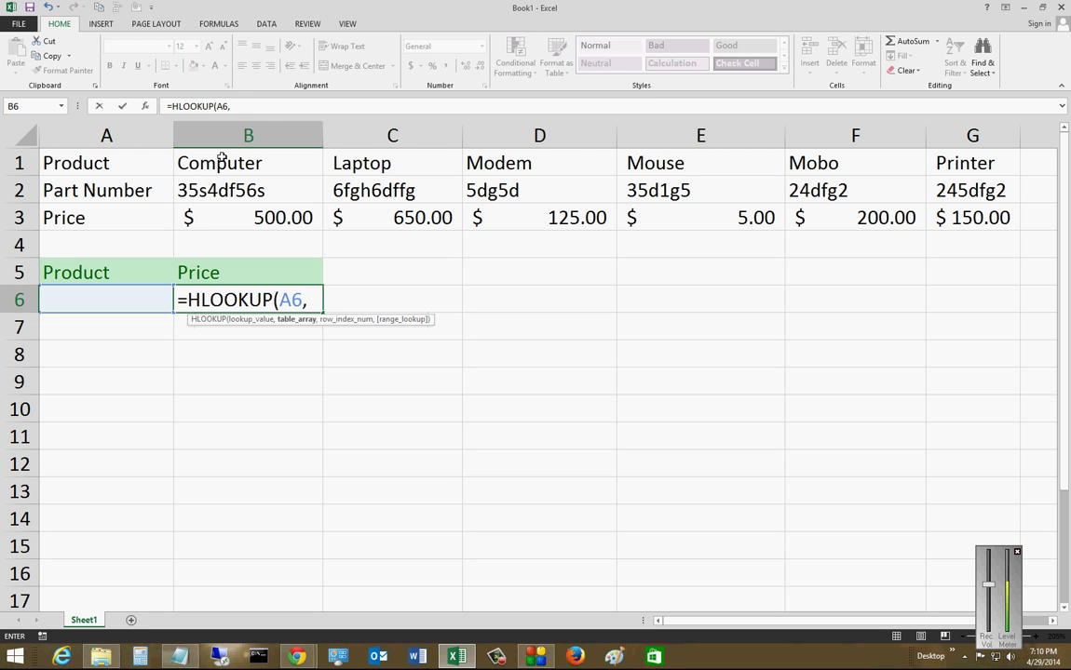
Add the product table B1:G3 as the HLOOKUP table range, followed by a comma
mouse_move(221, 159)
left_mouse_down()
mouse_move(956, 192)
mouse_move(962, 218)
left_mouse_up()
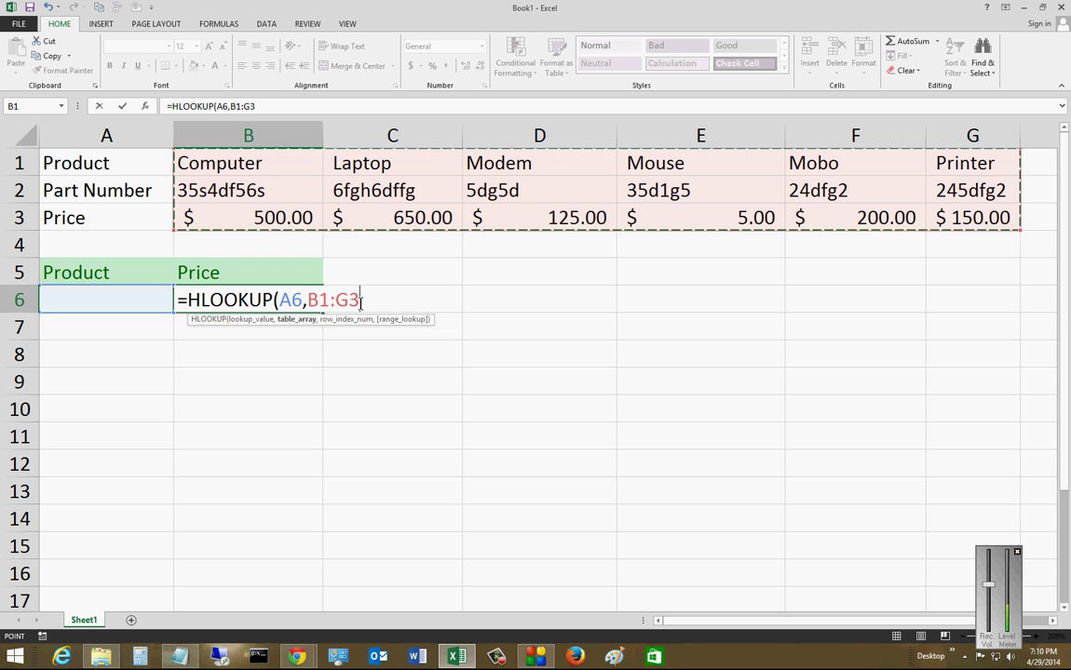
type(",3")
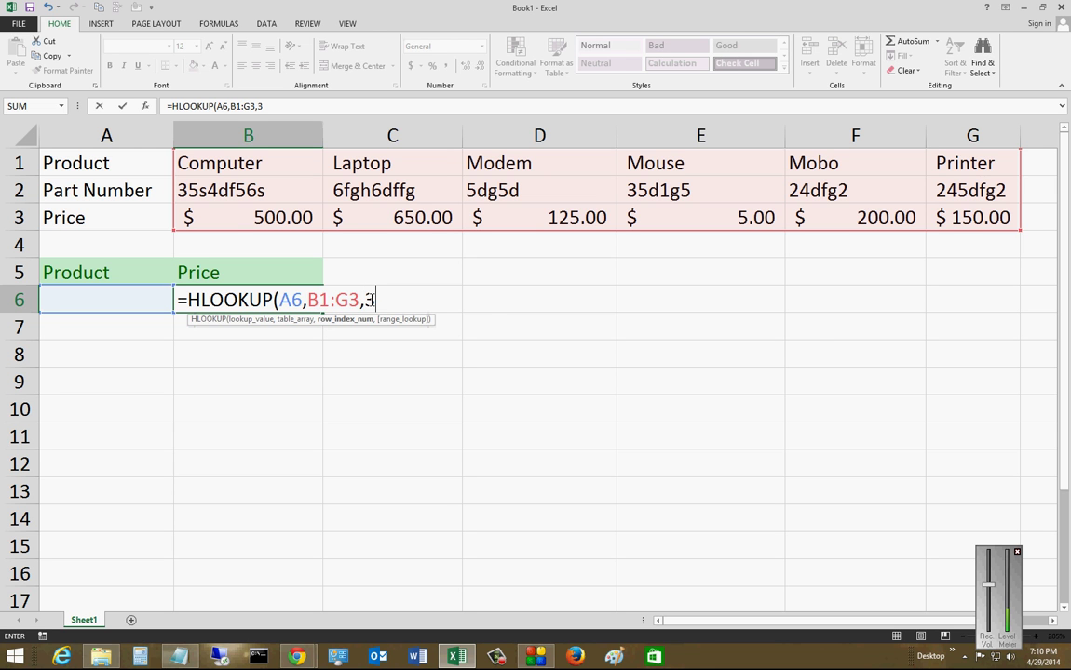
Complete and enter =HLOOKUP(A6,B1:G3,3,FALSE) in B6 using the FALSE exact-match option
type(",")
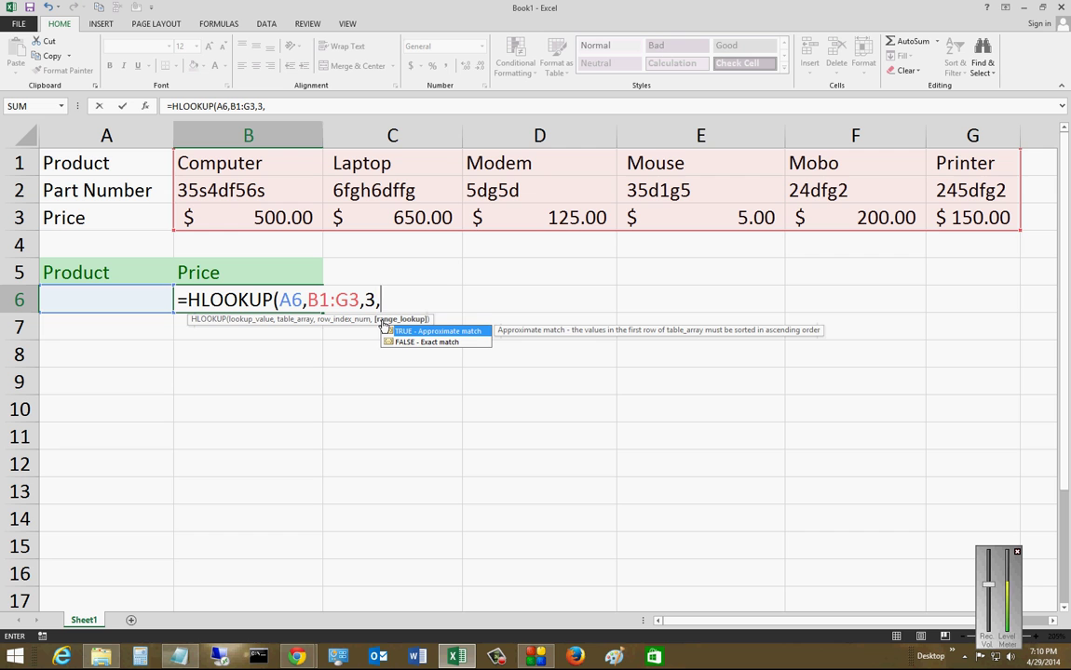
left_click(430, 343)
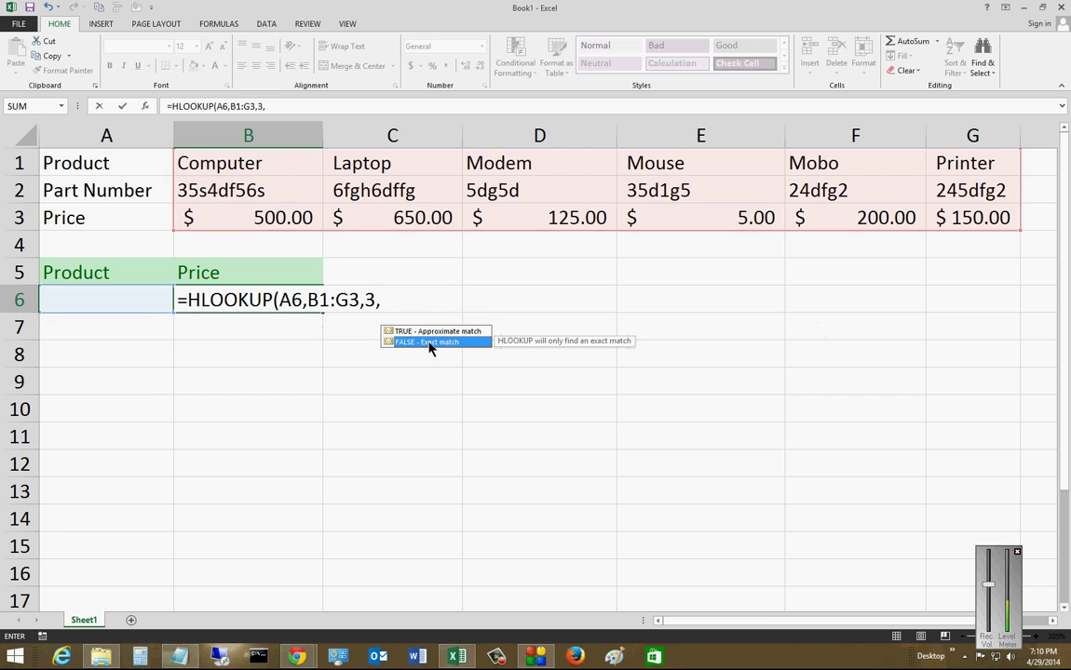
double_click(428, 343)
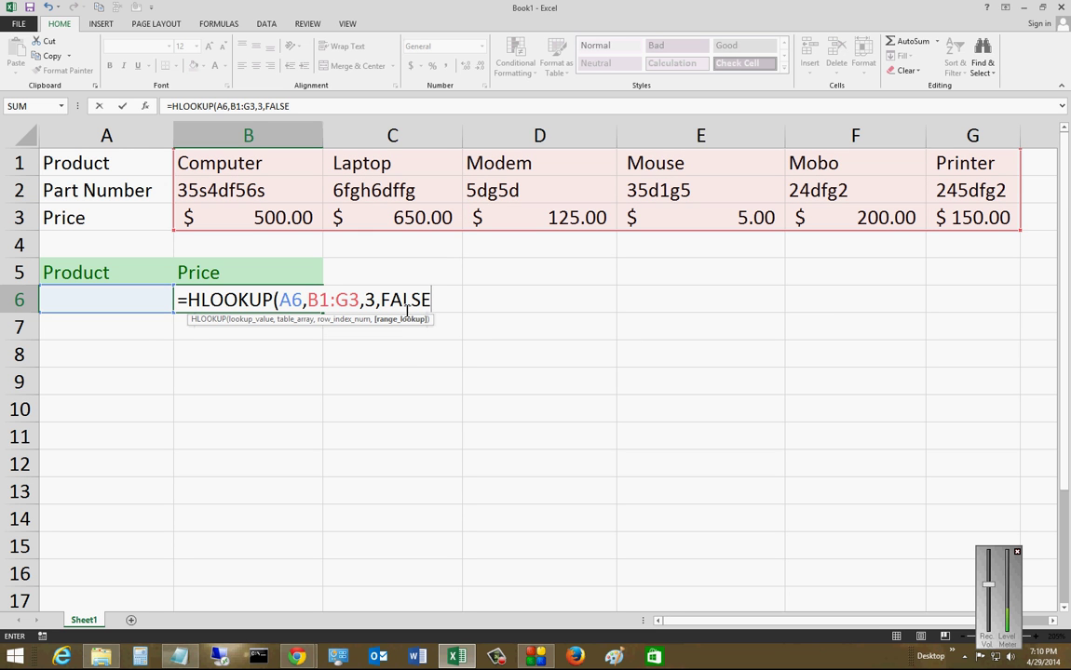
type(")")
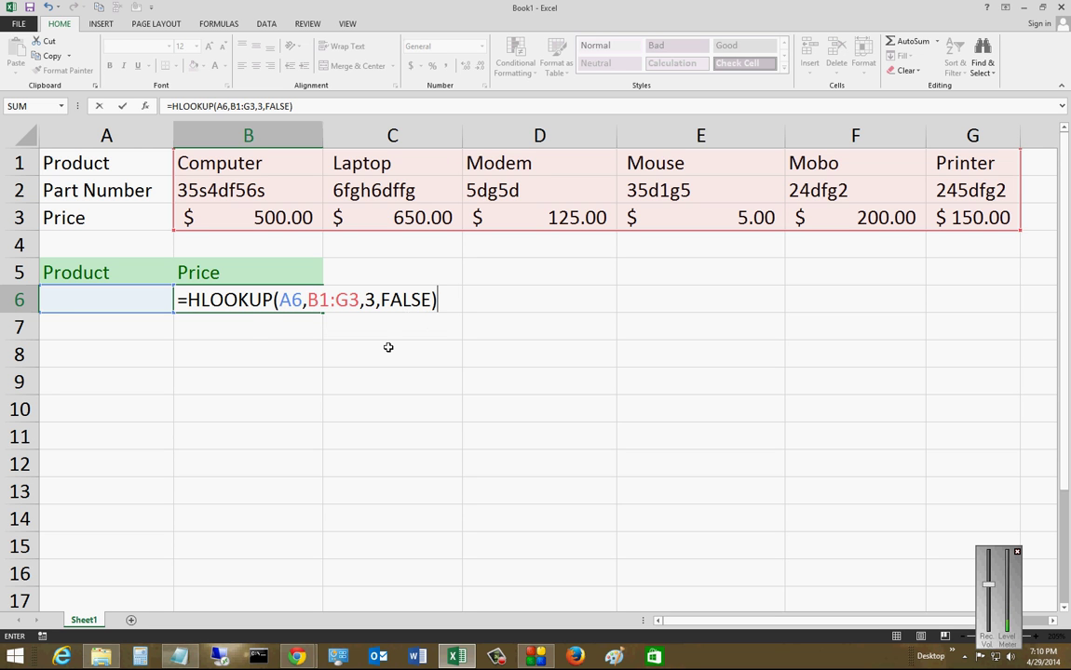
key("Return")
Enter Modem as the product in A6
left_click(112, 295)
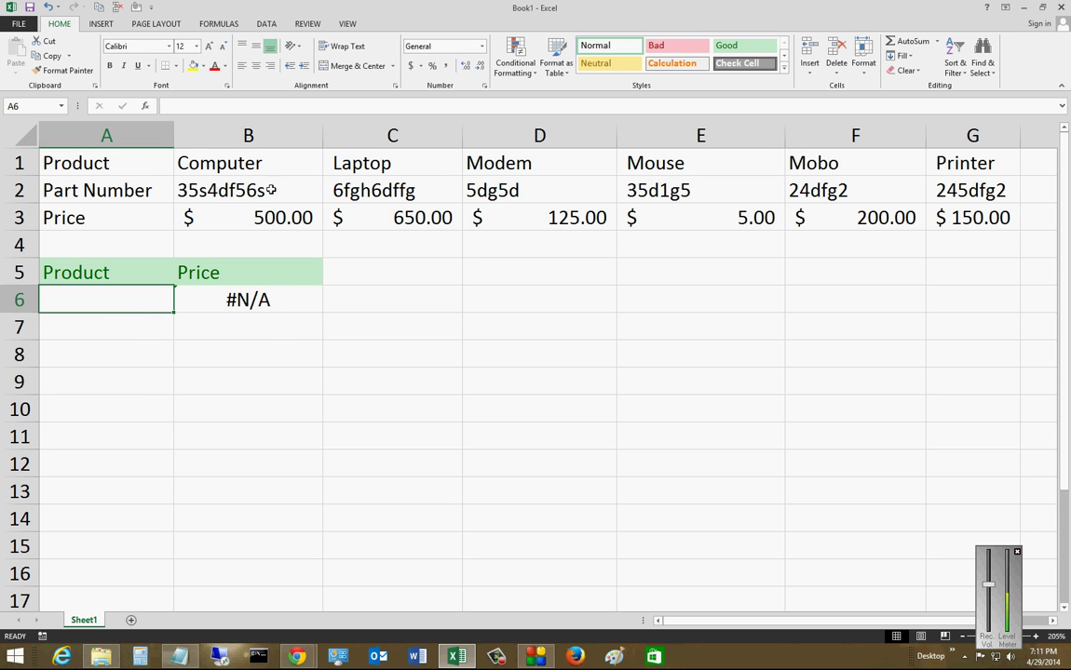
type("M")
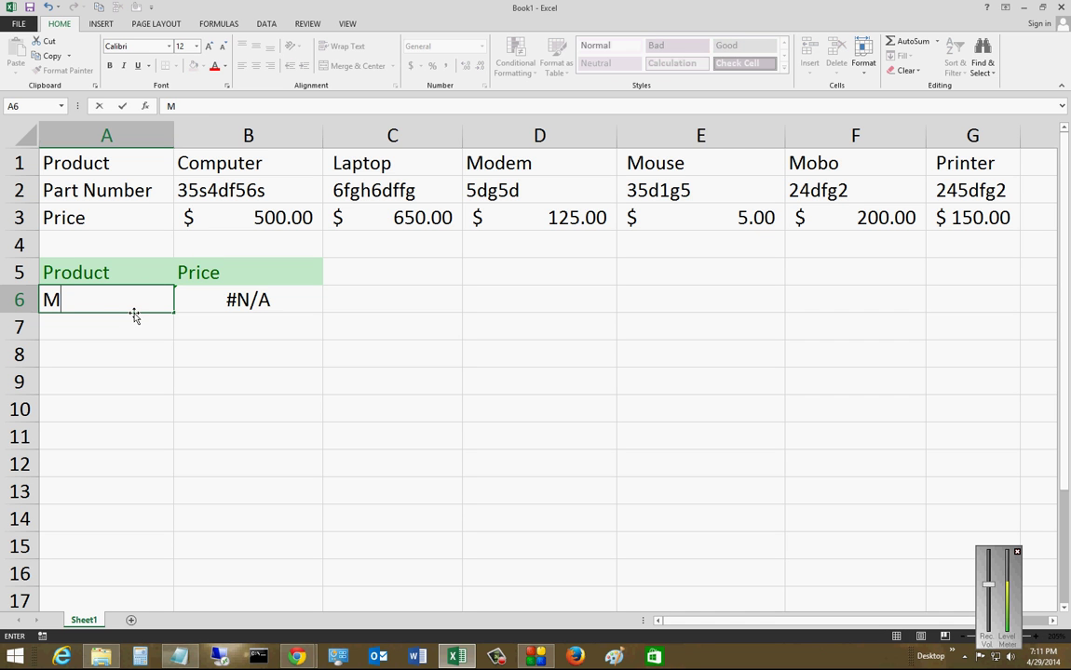
type("odem")
key("Return")
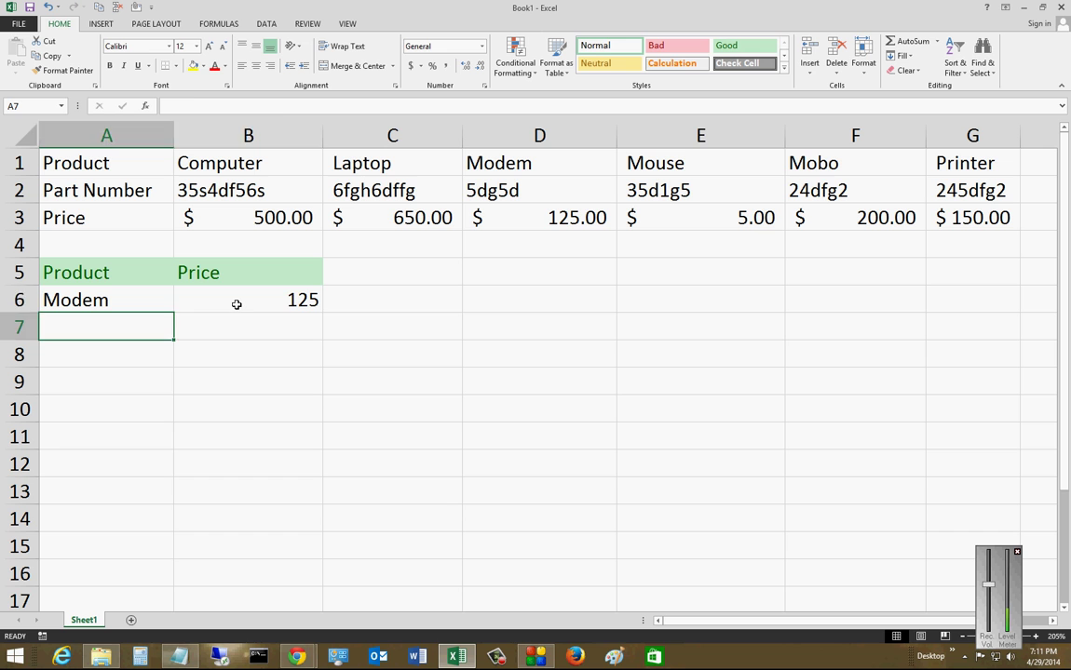
Apply Accounting Number Format to the B6 price so it shows $ 125.00
left_click(235, 304)
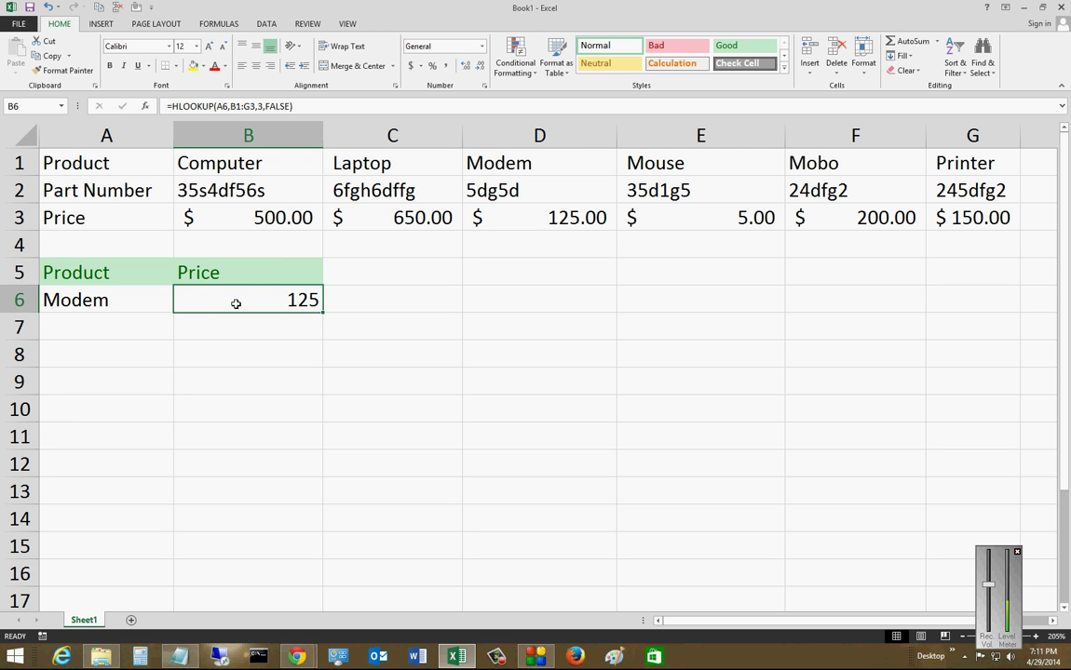
left_click(411, 65)
left_click(104, 306)
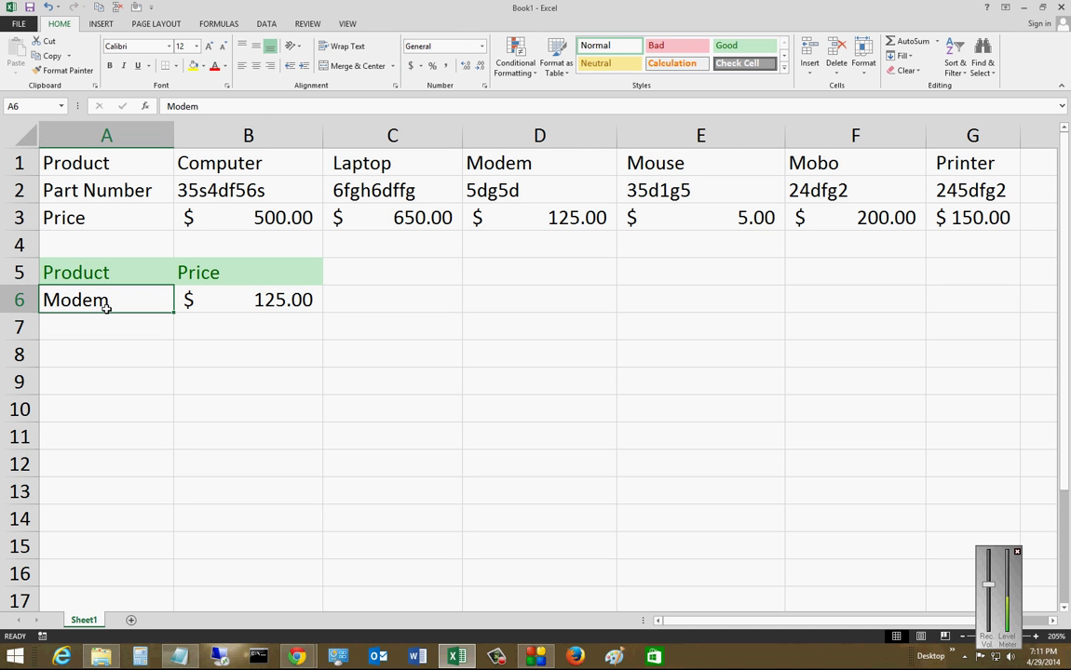
Change the product in A6 to Mouse, then to Mobo
type("Mouse")
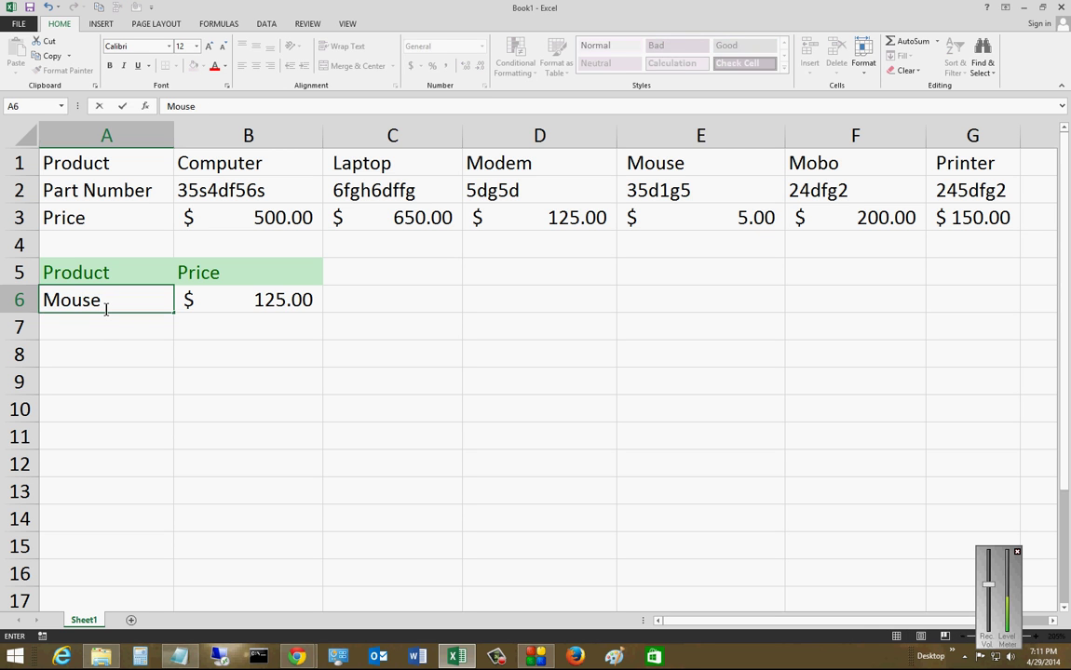
key("Return")
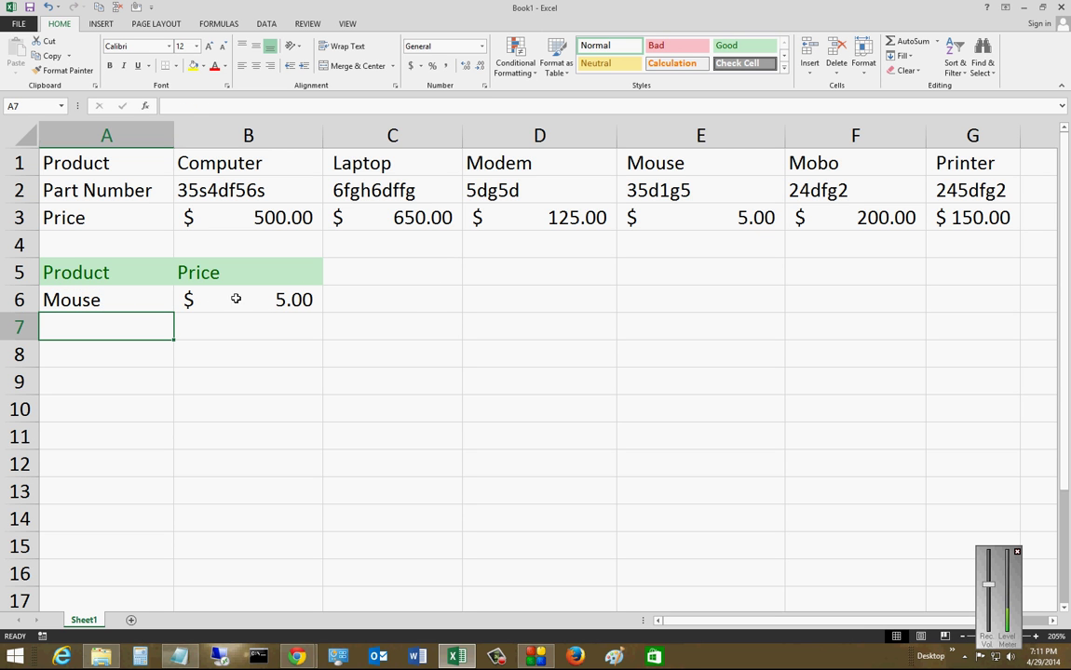
left_click(81, 302)
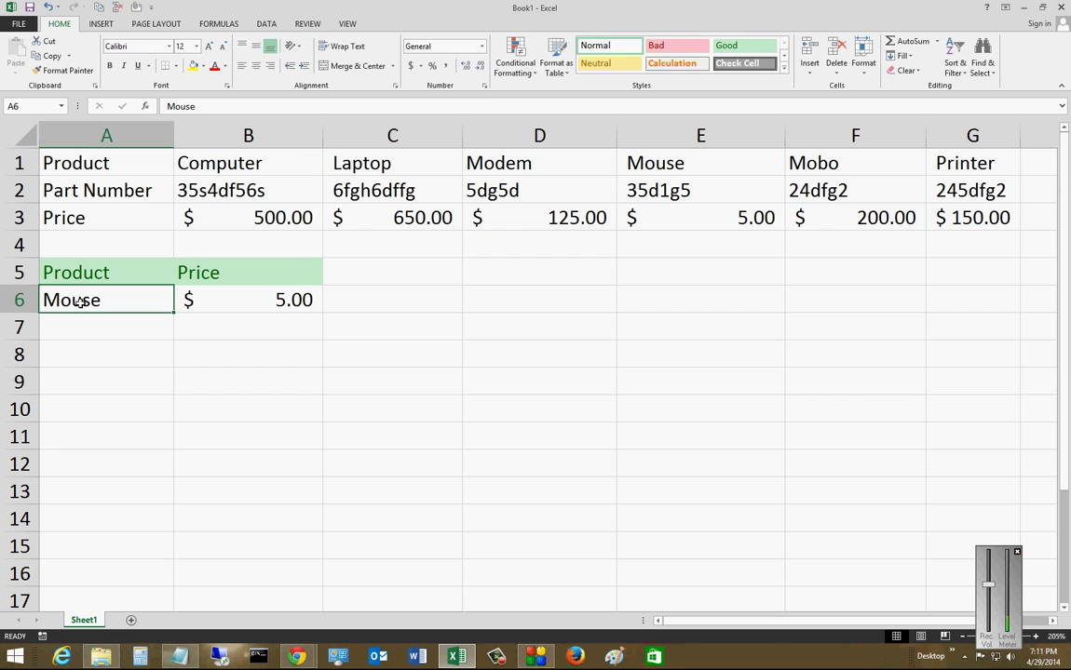
type("Mobo")
key("Return")
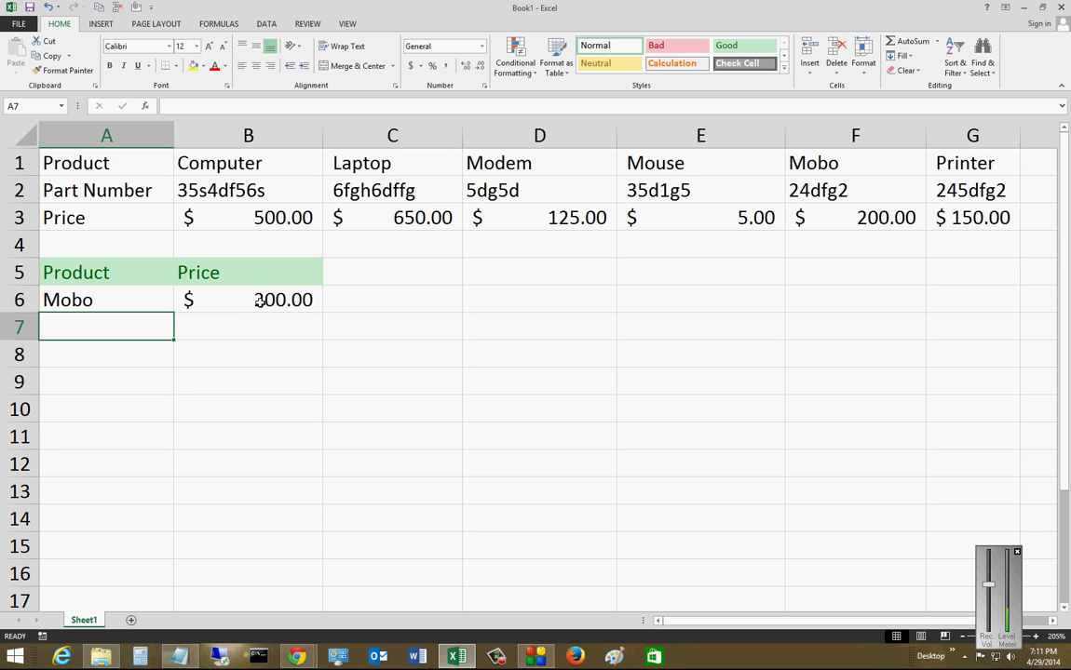
Check the B6 lookup showing $ 200.00, then select C5 and C6
left_click(244, 298)
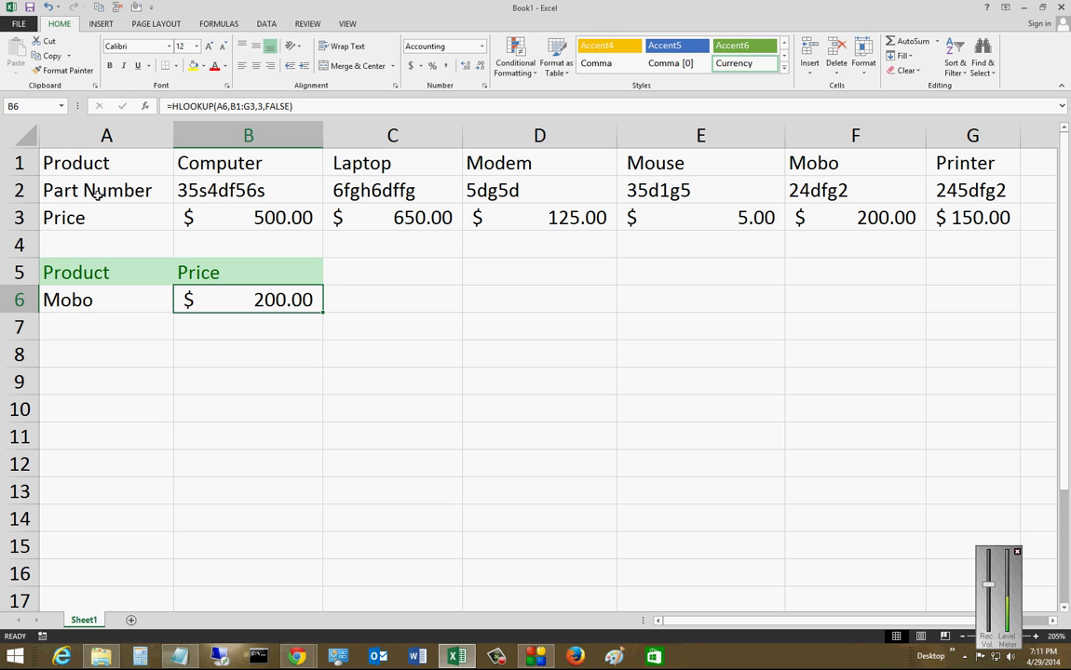
left_click(362, 271)
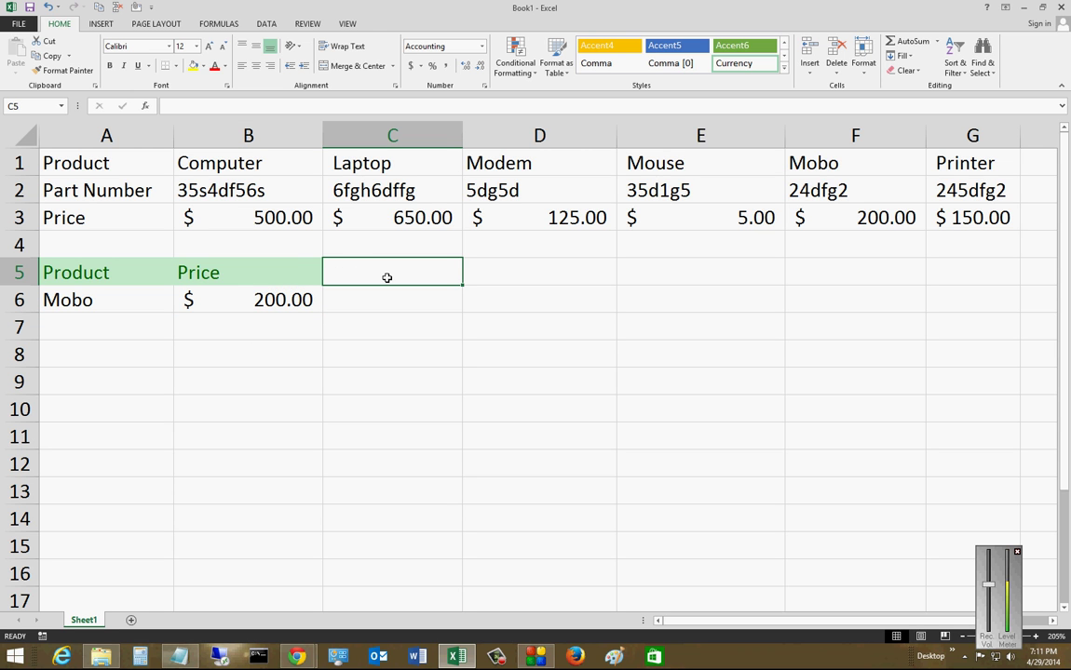
left_click(383, 301)
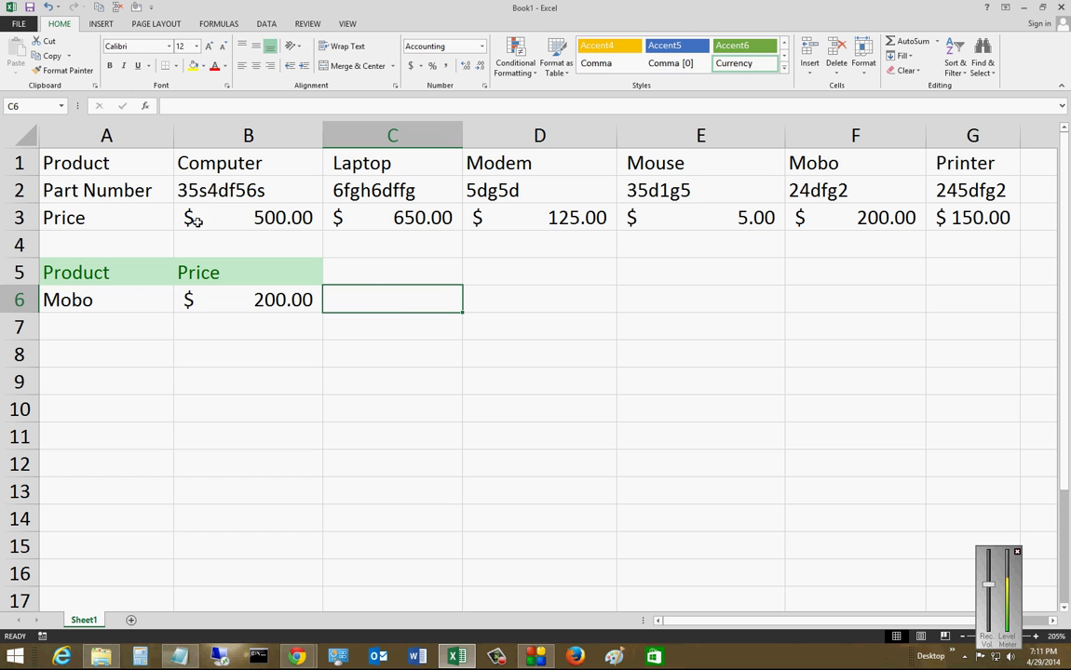